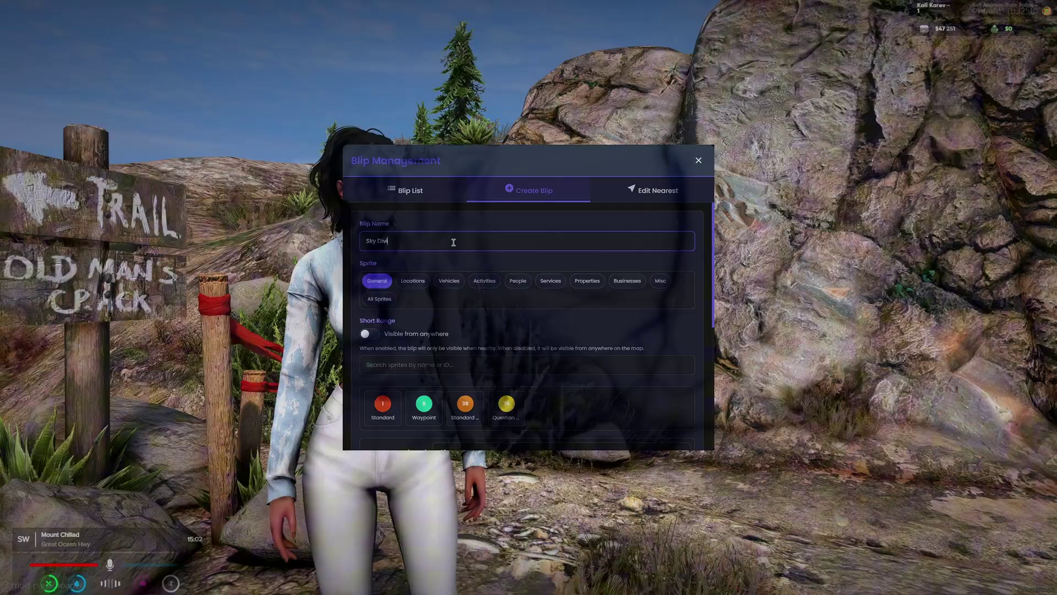
# Step: Browse the Locations, Activities and People blip sprite categories
pyautogui.click(412, 280)
pyautogui.click(485, 280)
pyautogui.click(518, 281)
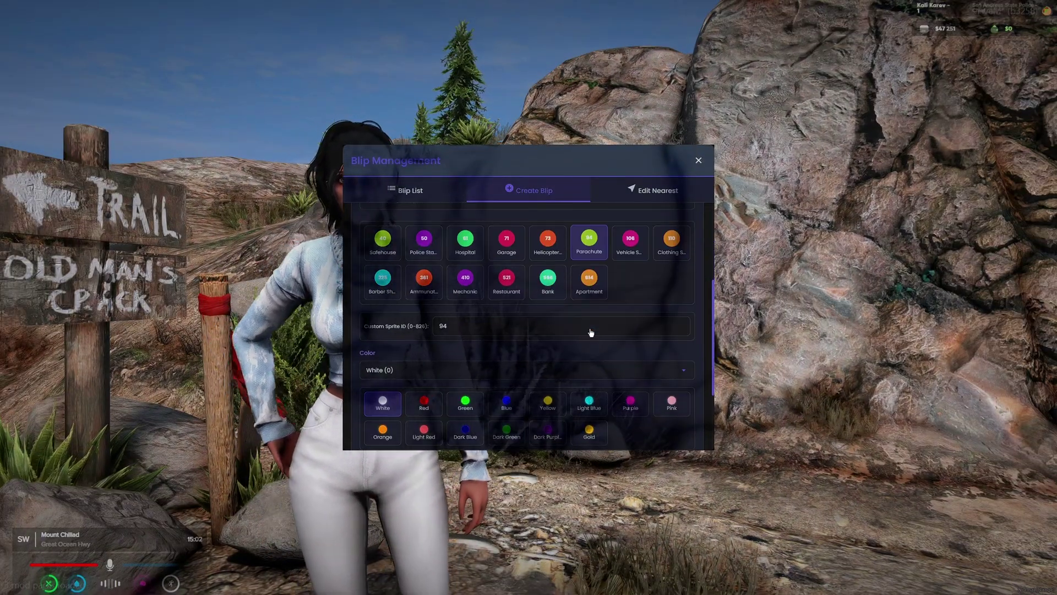
pyautogui.scroll(-1, 590, 332)
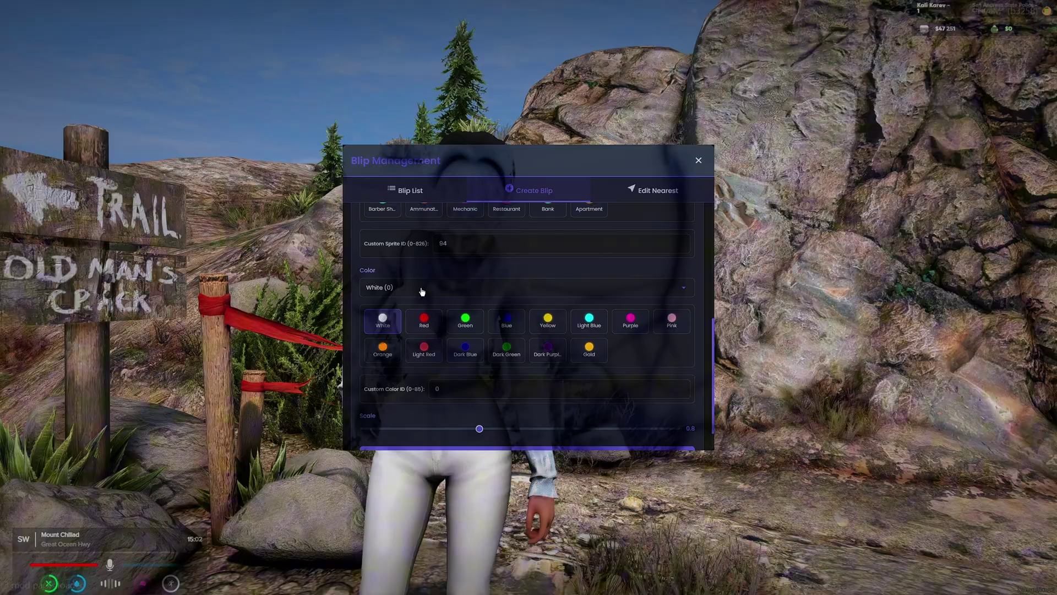
# Step: Look over the blip colour list, leaving White selected
pyautogui.click(423, 287)
pyautogui.click(423, 302)
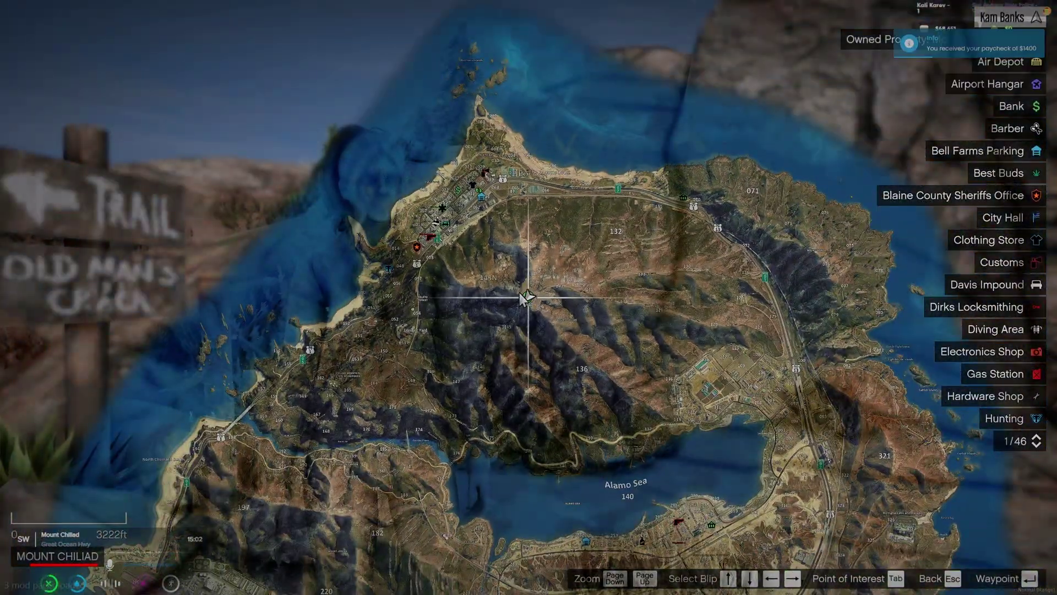
pyautogui.scroll(5, 529, 300)
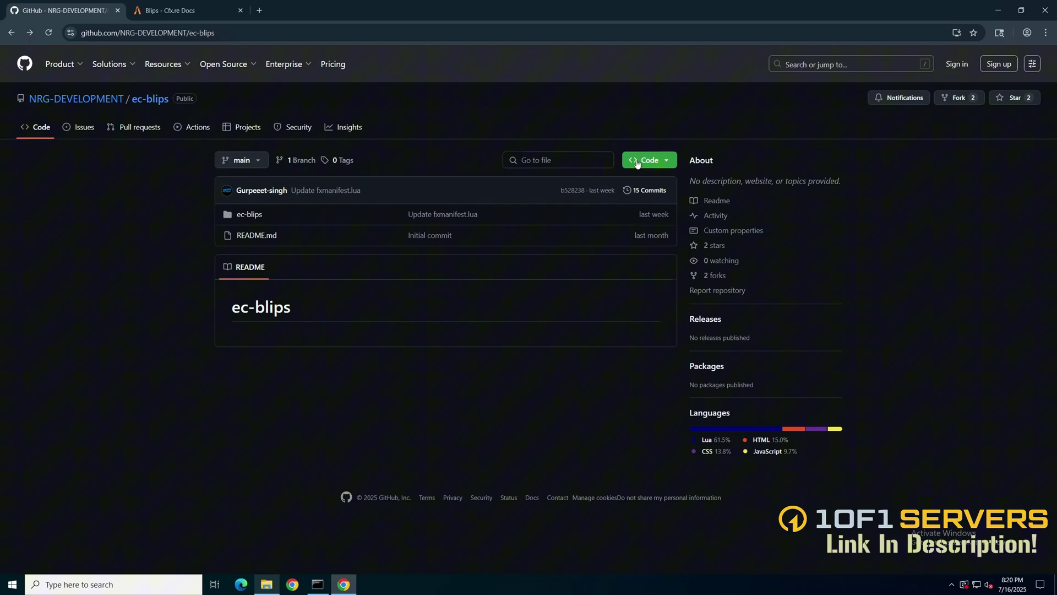
# Step: Download the ec-blips repository as ec-blips-main.zip and open it in WinRAR
pyautogui.click(637, 164)
pyautogui.click(513, 293)
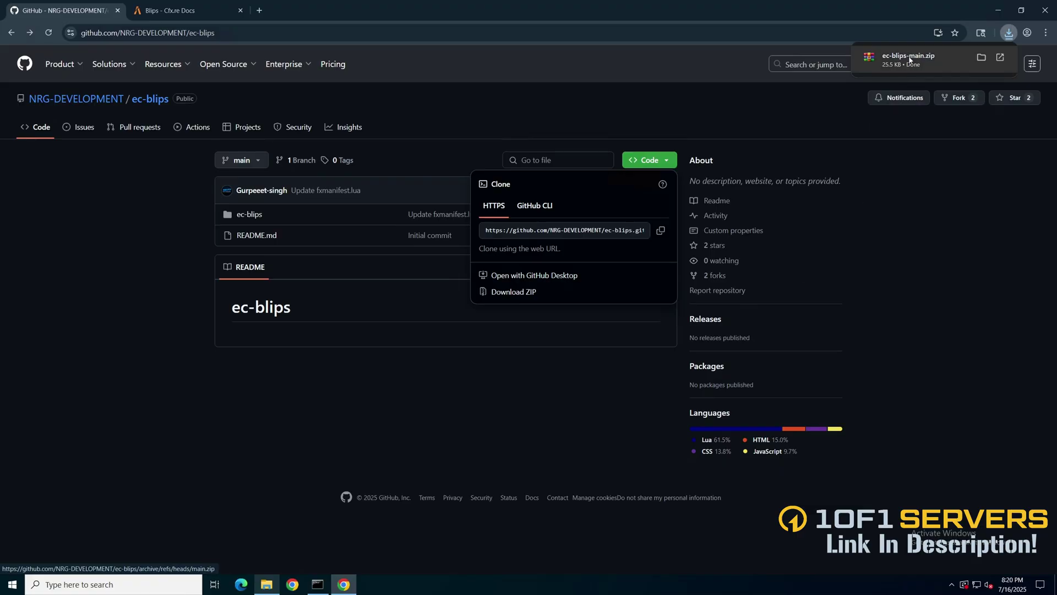
pyautogui.click(909, 56)
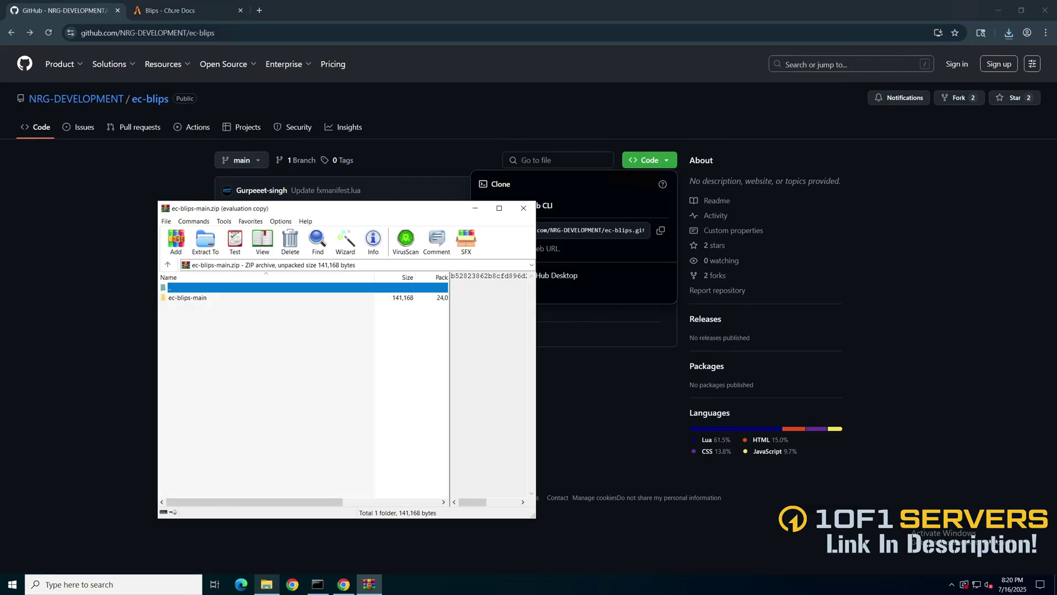
# Step: Dismiss the WinRAR licence reminder and open the server's resources folder
pyautogui.click(411, 367)
pyautogui.click(267, 584)
pyautogui.doubleClick(415, 297)
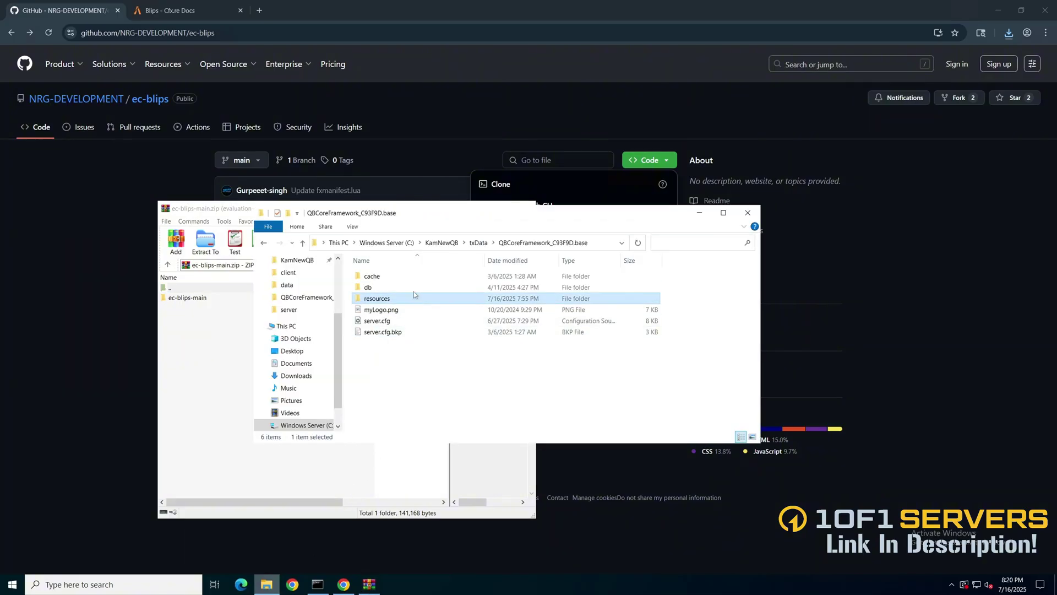
# Step: Copy the ec-blips folder from the archive into resources, then return to the server base folder
pyautogui.moveTo(418, 216); pyautogui.dragTo(575, 227)
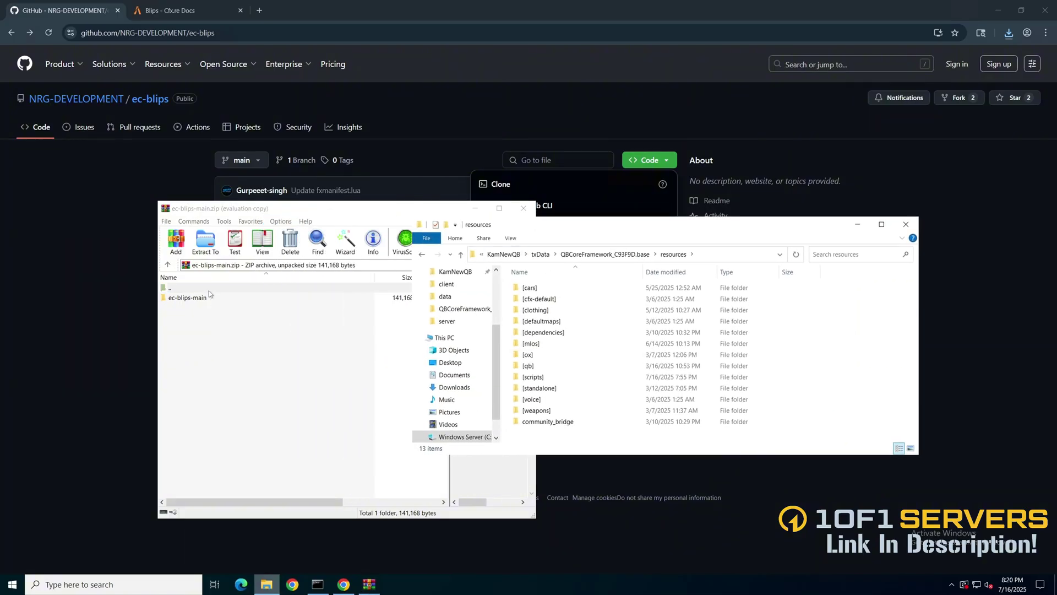
pyautogui.doubleClick(187, 297)
pyautogui.moveTo(179, 299); pyautogui.dragTo(857, 360)
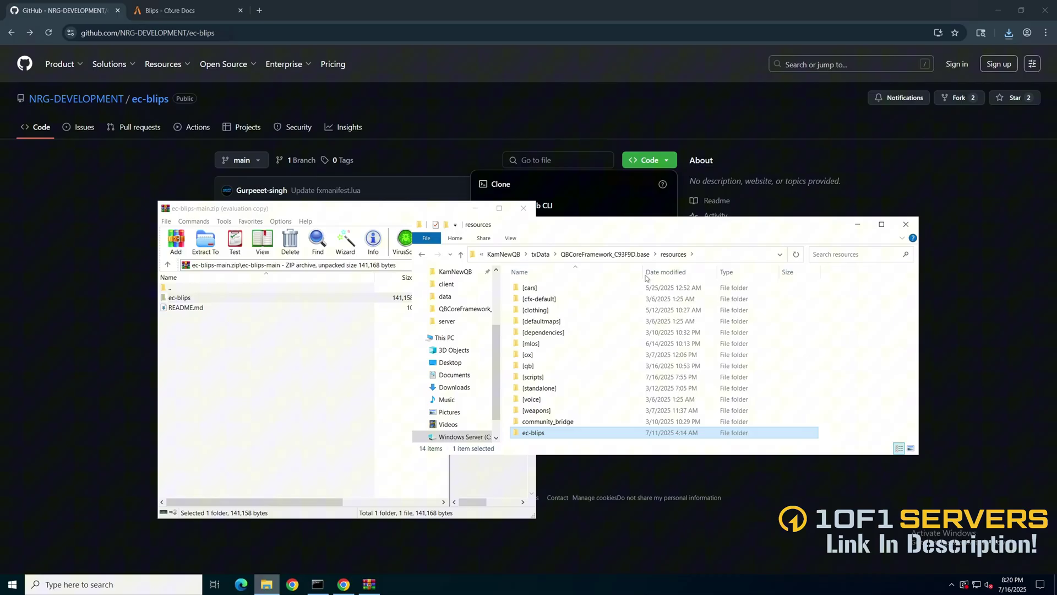
pyautogui.click(615, 255)
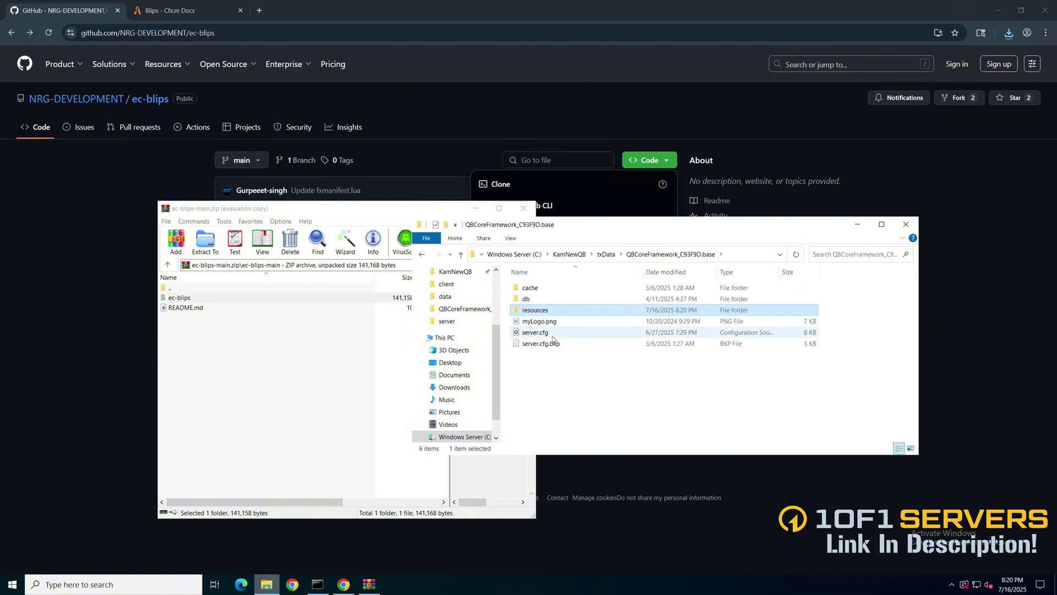
# Step: Add an 'ensure ec-blips' line to the end of server.cfg
pyautogui.doubleClick(553, 333)
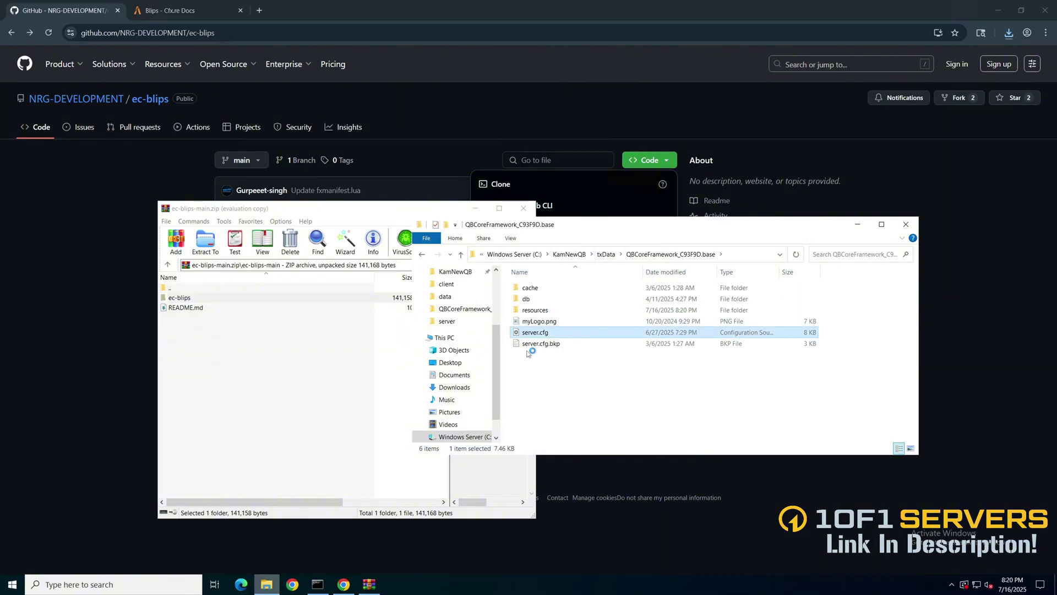
pyautogui.write('en')
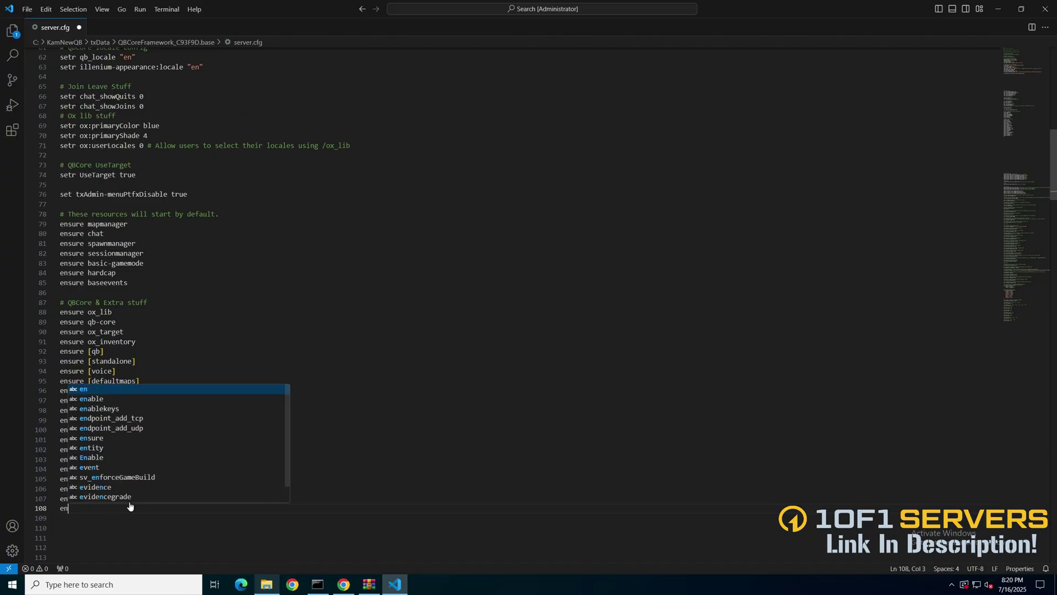
pyautogui.write('sure ec-blips')
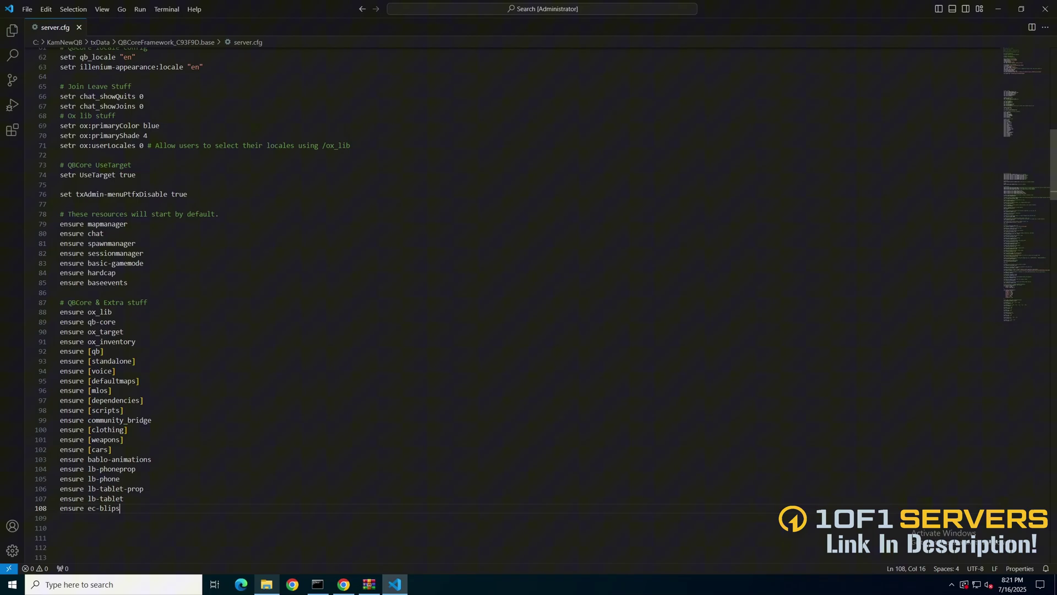
# Step: Go into resources\ec-blips and bring up the context menu for config.lua
pyautogui.click(266, 584)
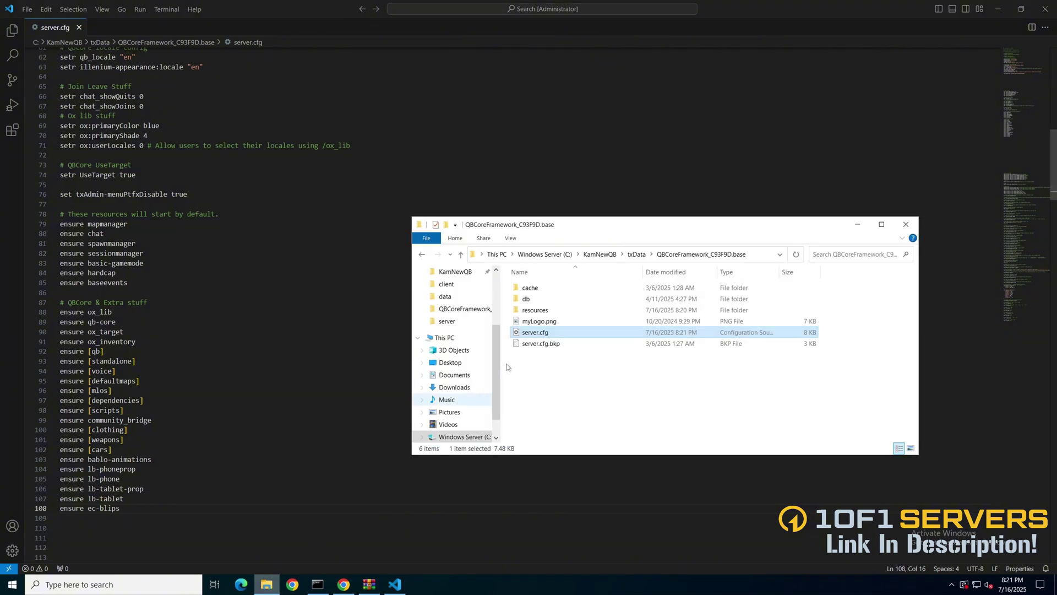
pyautogui.doubleClick(542, 309)
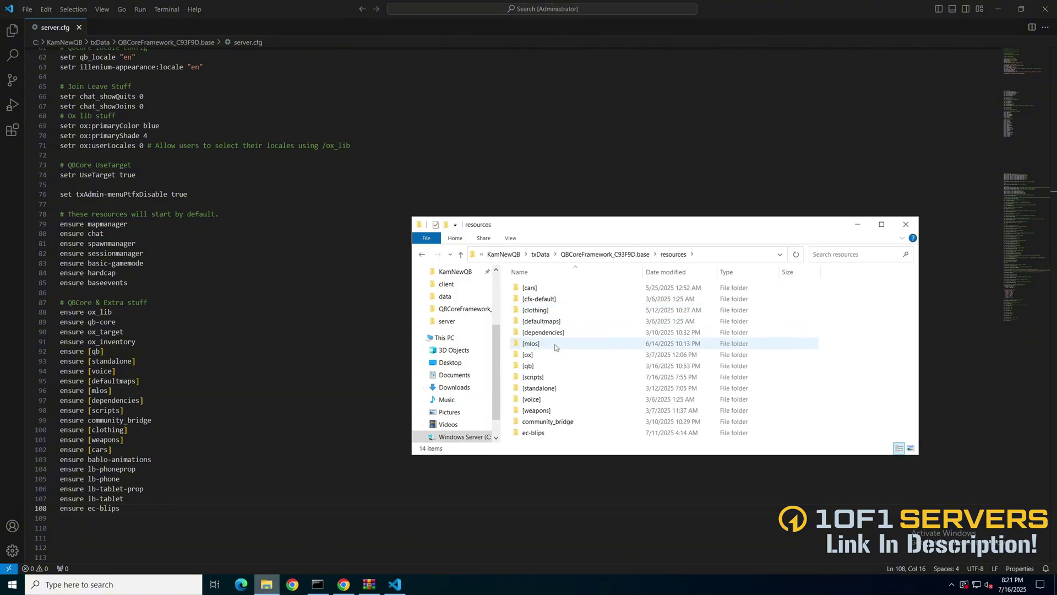
pyautogui.doubleClick(548, 435)
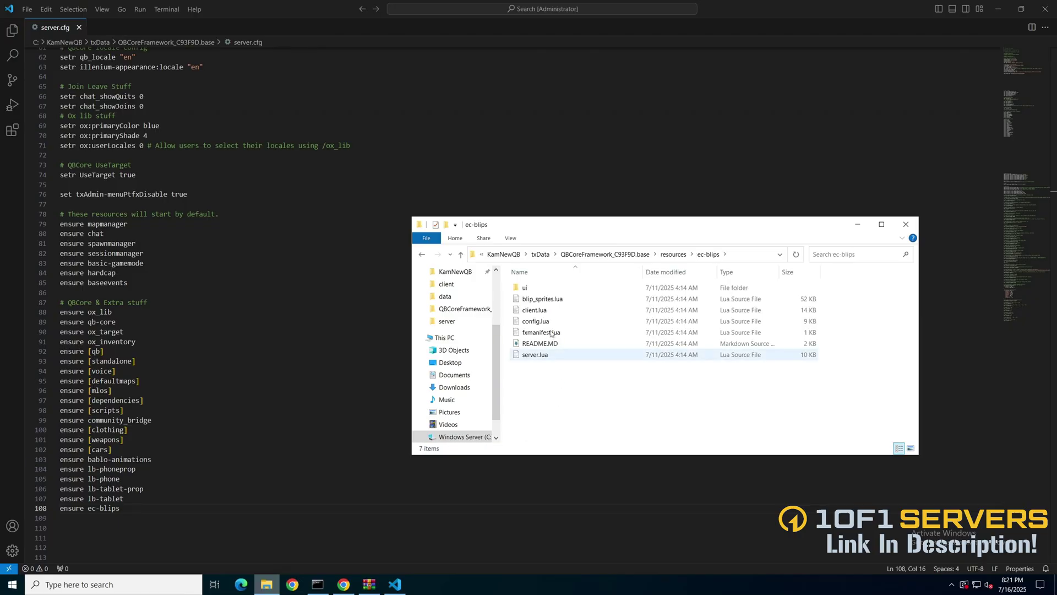
pyautogui.click(545, 323)
pyautogui.rightClick(546, 322)
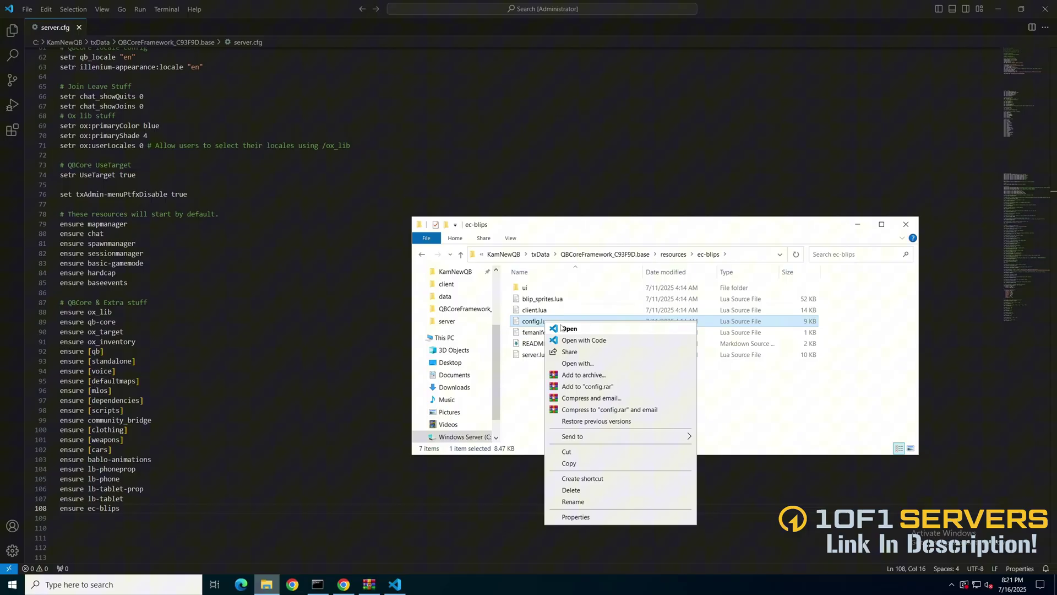
# Step: In config.lua set Config.UsePermissionSystem to true and Config.UseWhitelist to false
pyautogui.click(562, 328)
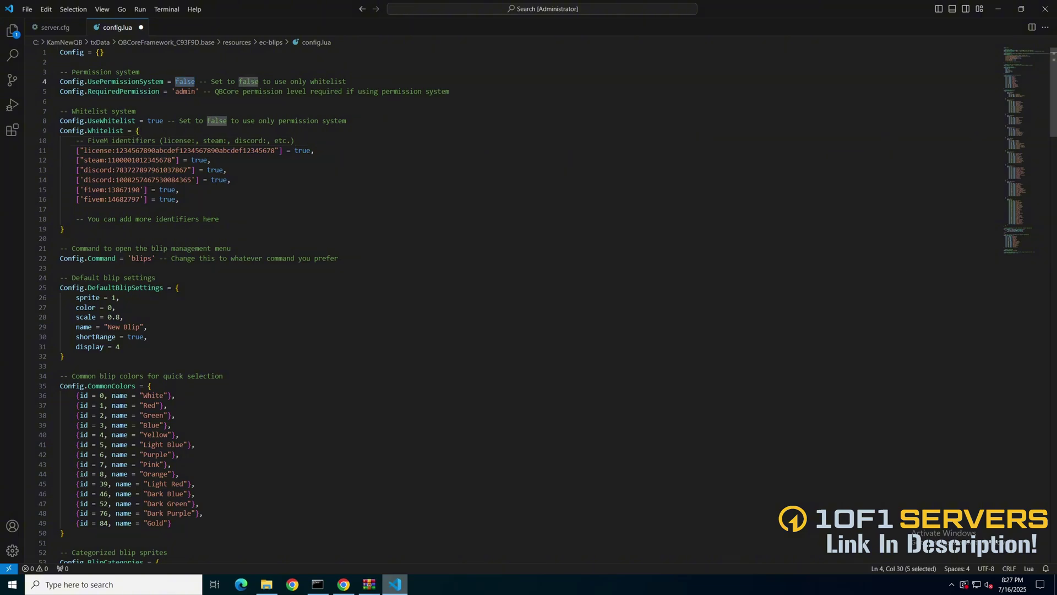
pyautogui.write('true')
pyautogui.press('Escape')
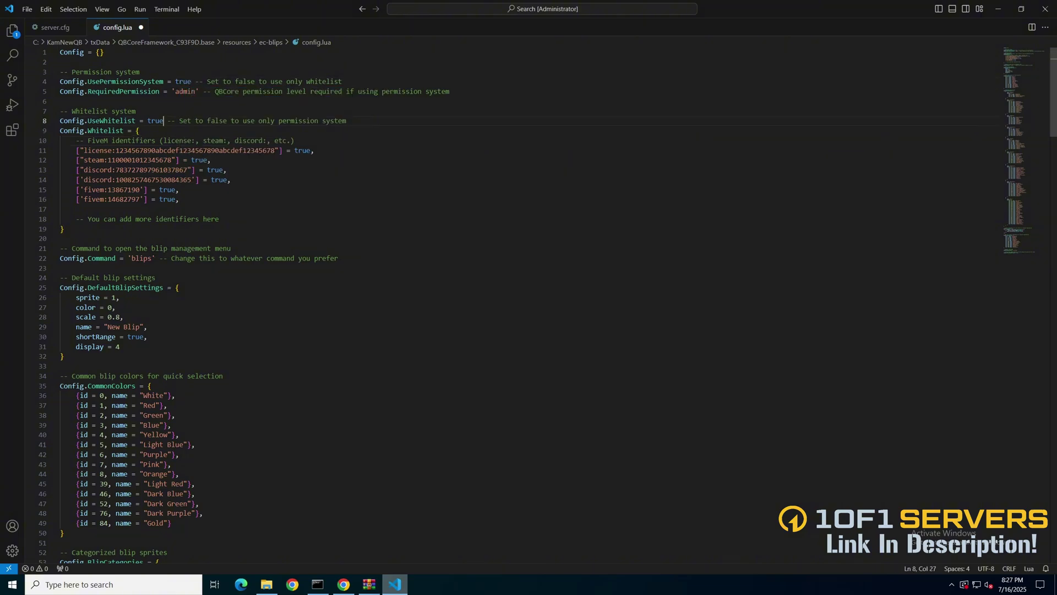
pyautogui.doubleClick(155, 121)
pyautogui.write('fals')
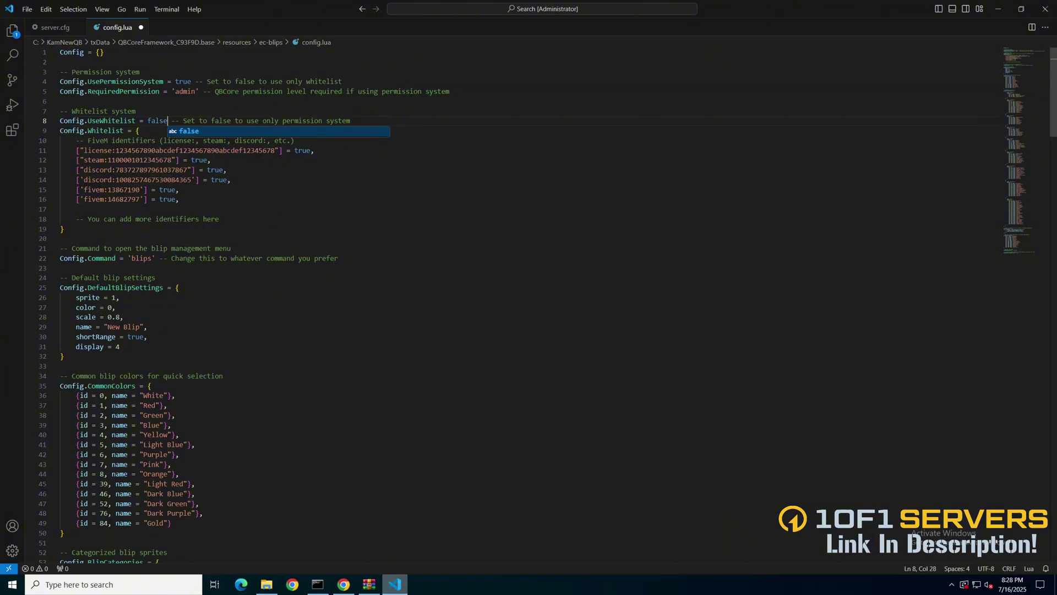
pyautogui.click(222, 375)
pyautogui.scroll(-3, 528, 303)
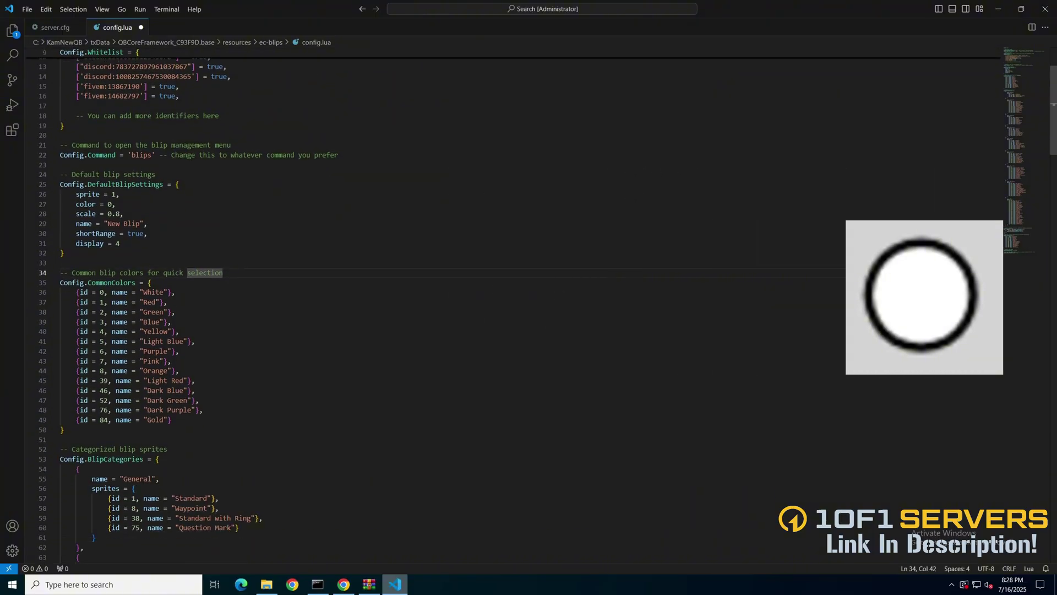
pyautogui.scroll(-6, 528, 303)
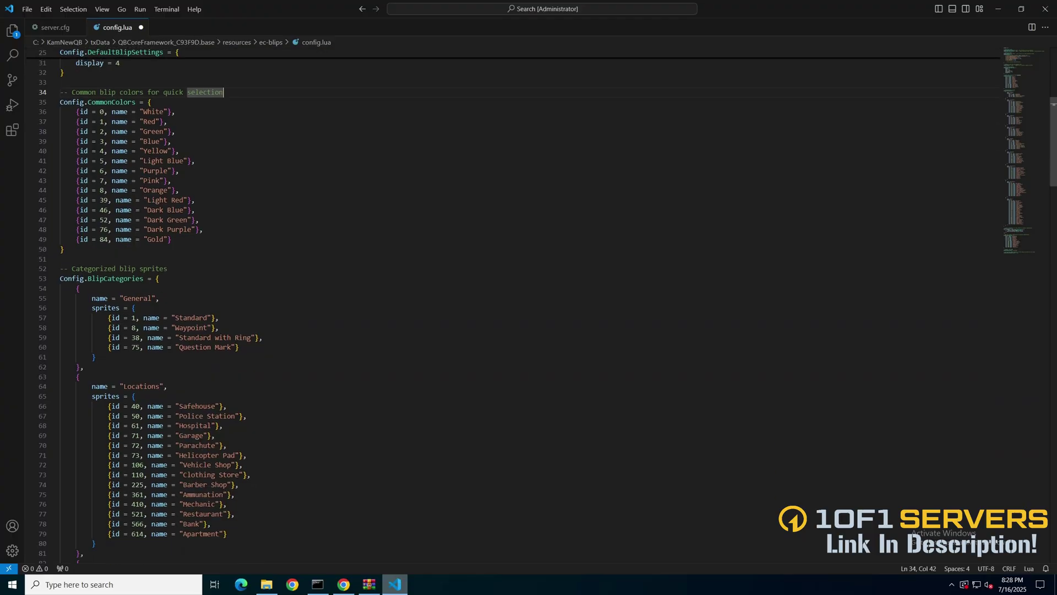
pyautogui.scroll(-17, 529, 302)
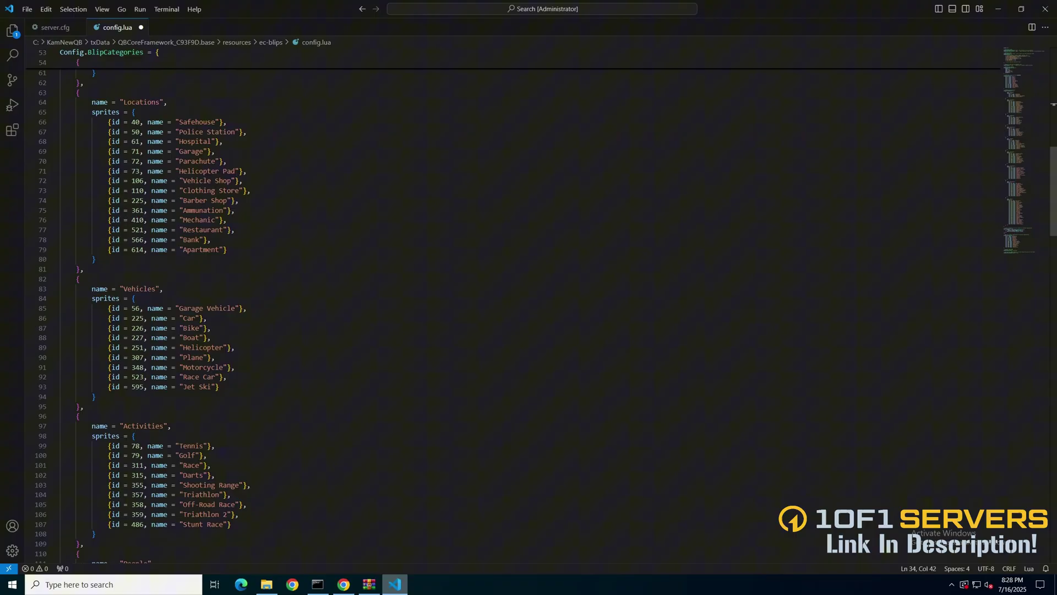
pyautogui.scroll(-20, 528, 302)
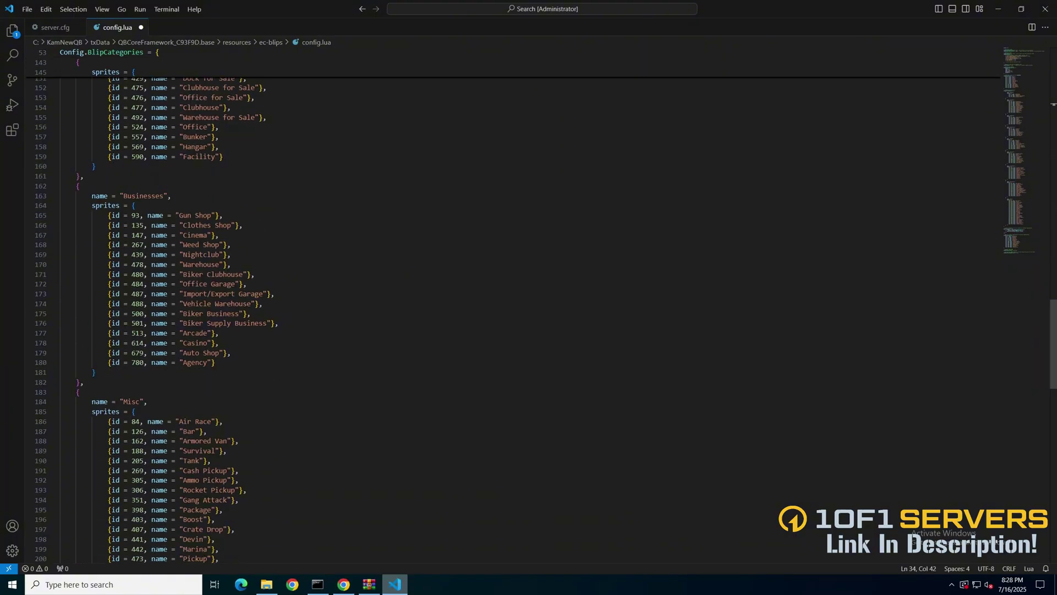
pyautogui.scroll(-10, 529, 303)
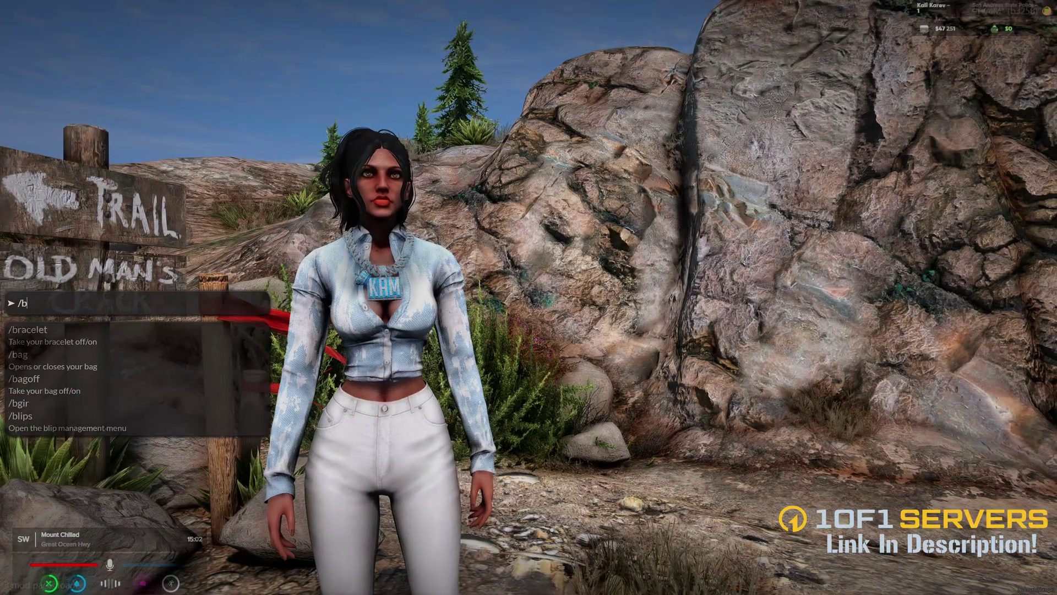
# Step: Run the /blips chat command and go to the Create Blip form
pyautogui.press('Return')
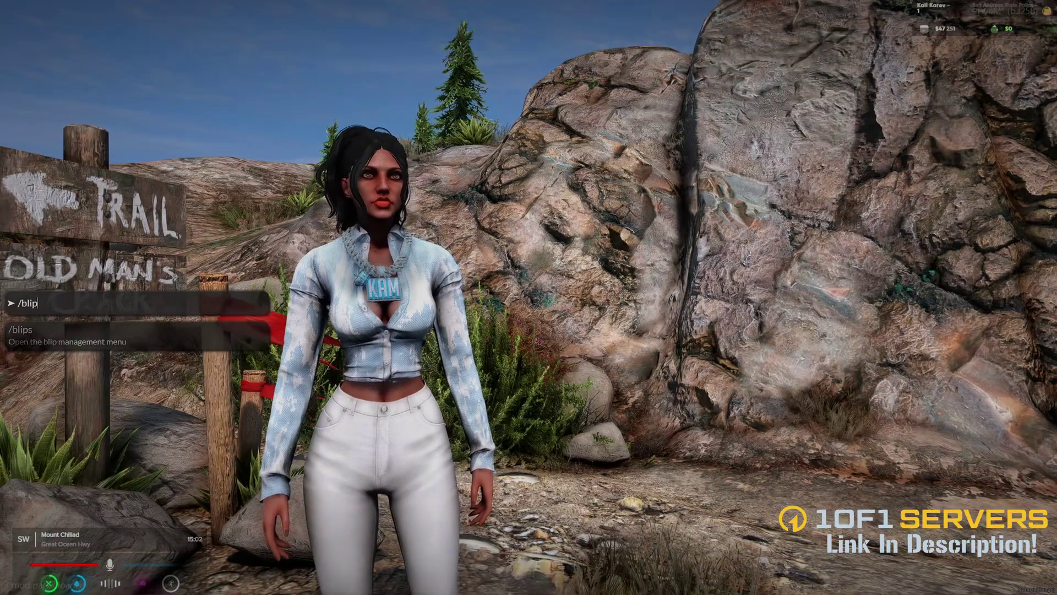
pyautogui.press('Return')
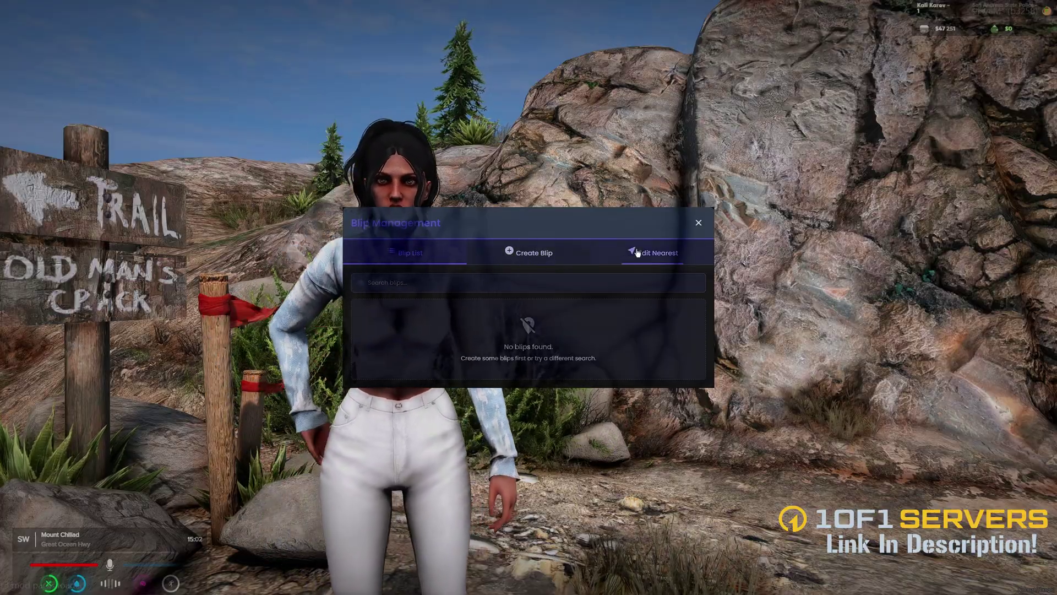
pyautogui.click(506, 249)
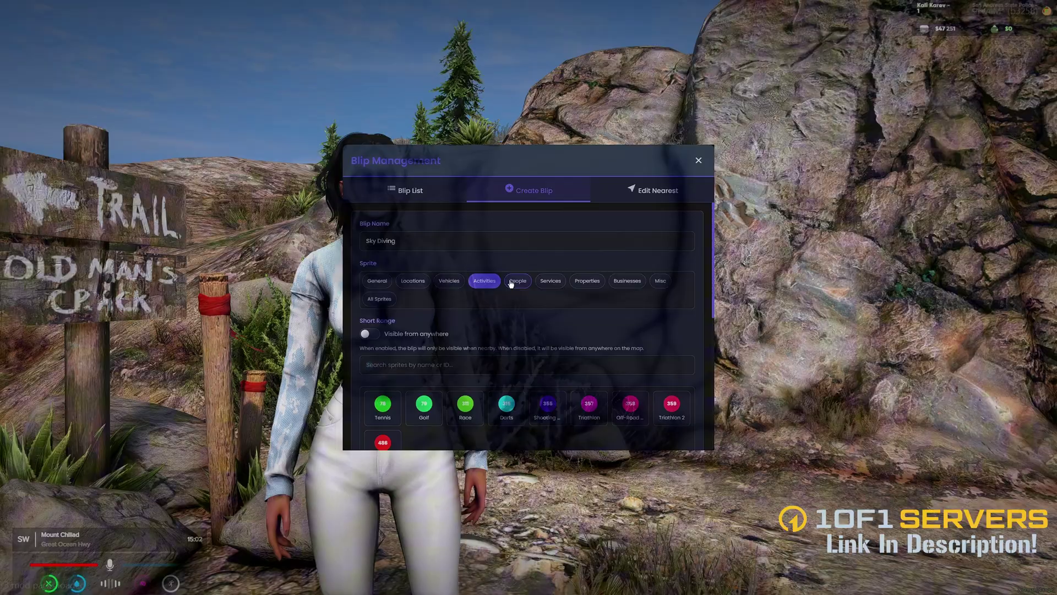
# Step: Browse the sprite categories and choose the Parachute sprite (94)
pyautogui.click(551, 281)
pyautogui.click(380, 299)
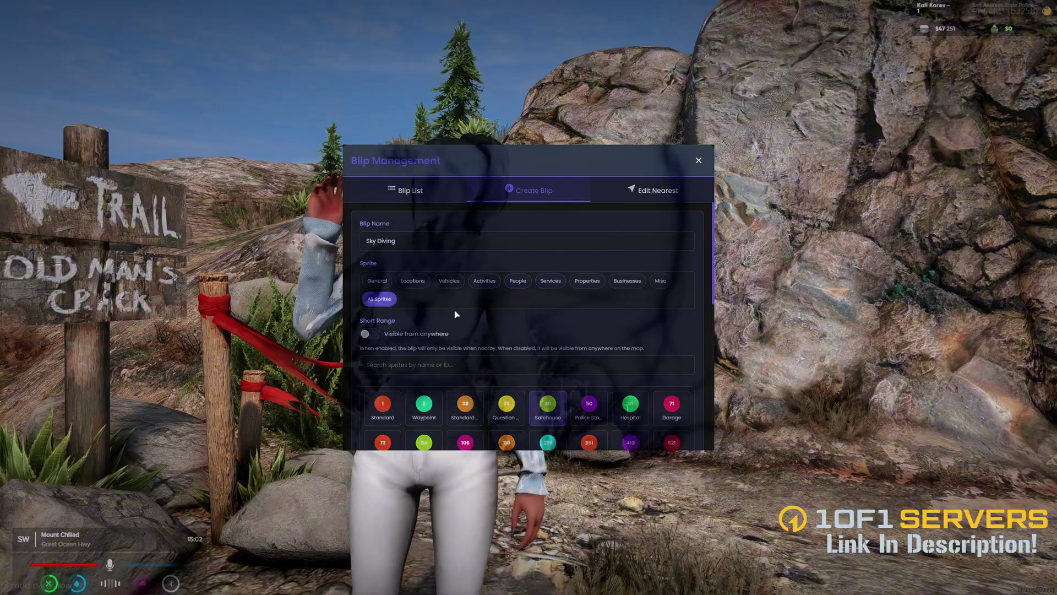
pyautogui.click(413, 281)
pyautogui.scroll(-1, 544, 292)
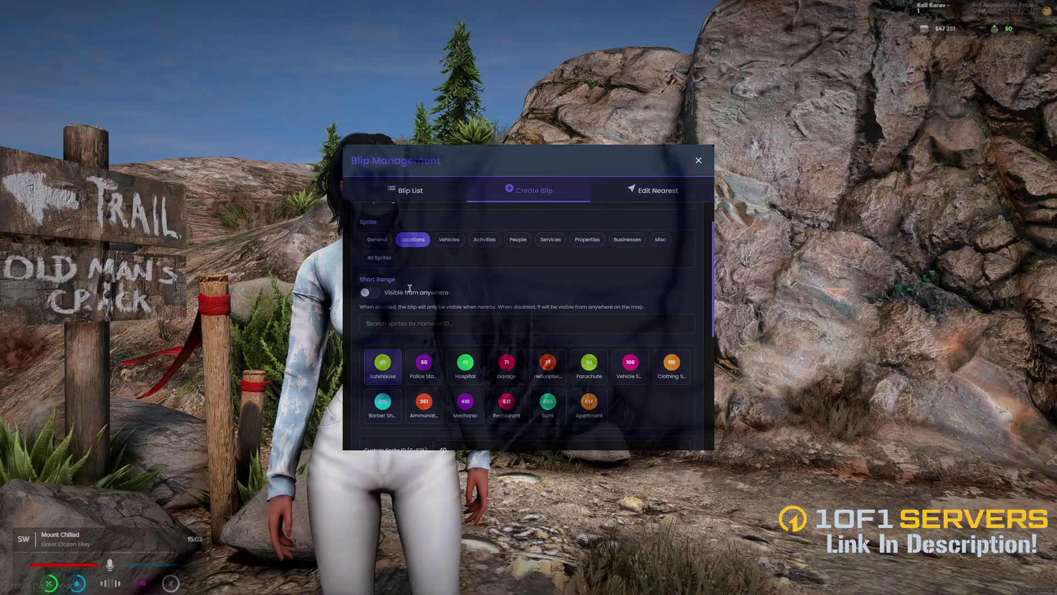
pyautogui.scroll(-1, 494, 304)
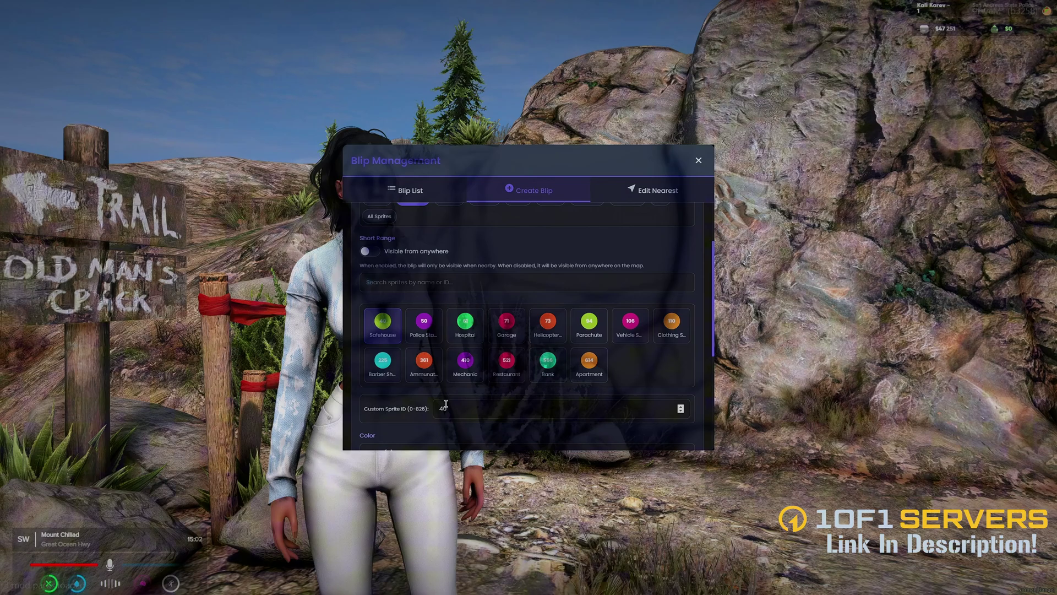
pyautogui.click(589, 320)
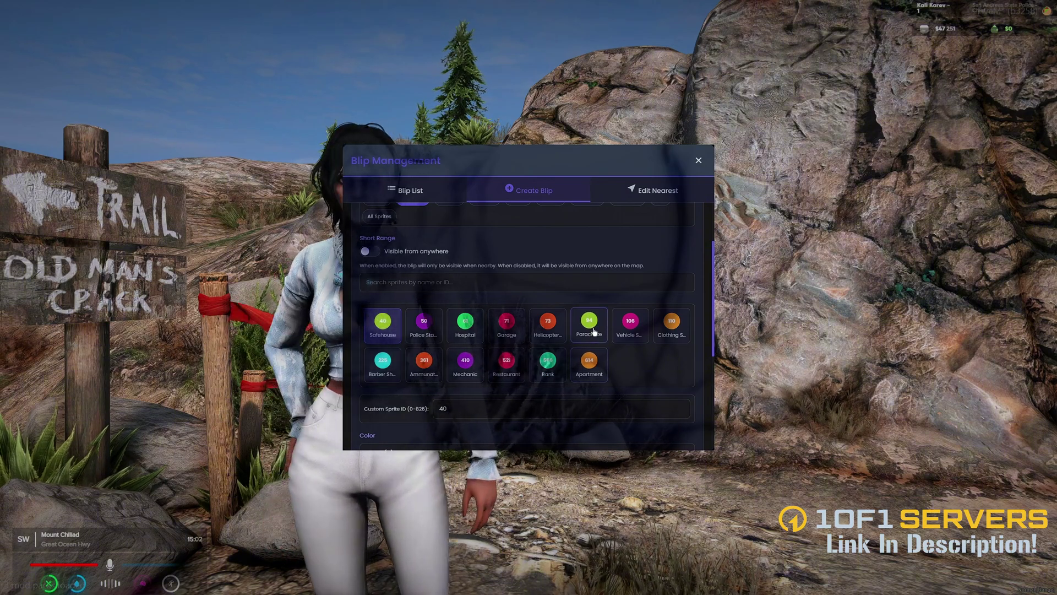
# Step: Set the blip colour to Green (2)
pyautogui.scroll(-1, 591, 332)
pyautogui.scroll(-3, 590, 332)
pyautogui.click(416, 298)
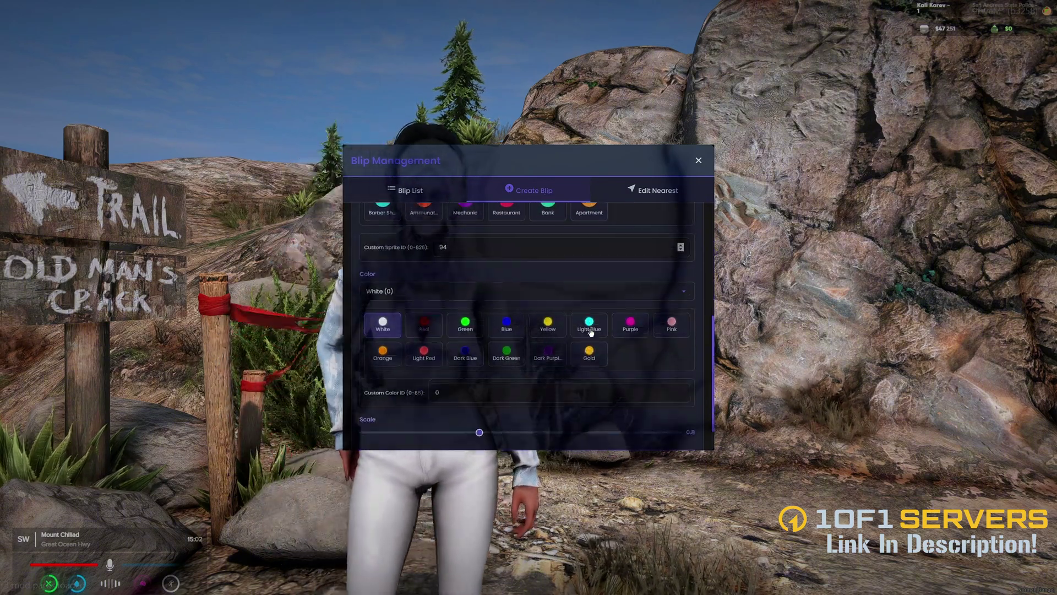
pyautogui.click(417, 292)
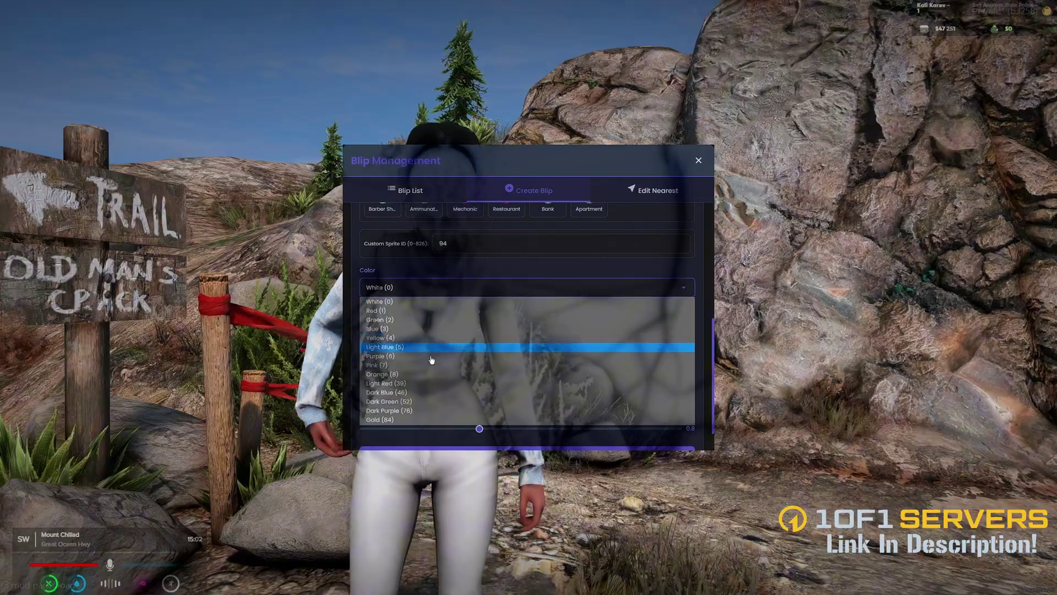
pyautogui.click(415, 291)
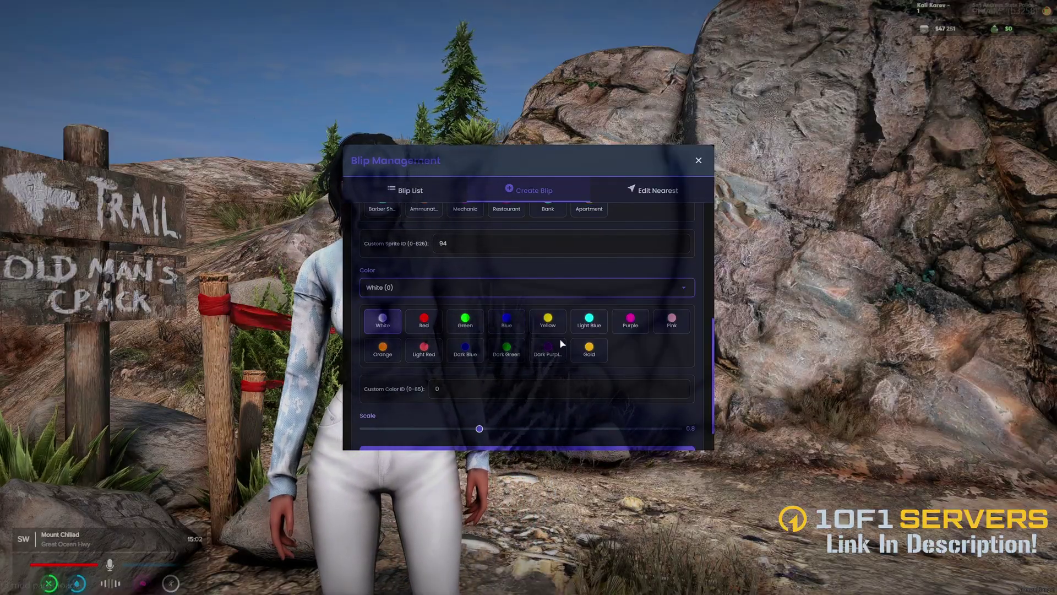
pyautogui.scroll(-1, 538, 338)
pyautogui.scroll(1, 512, 341)
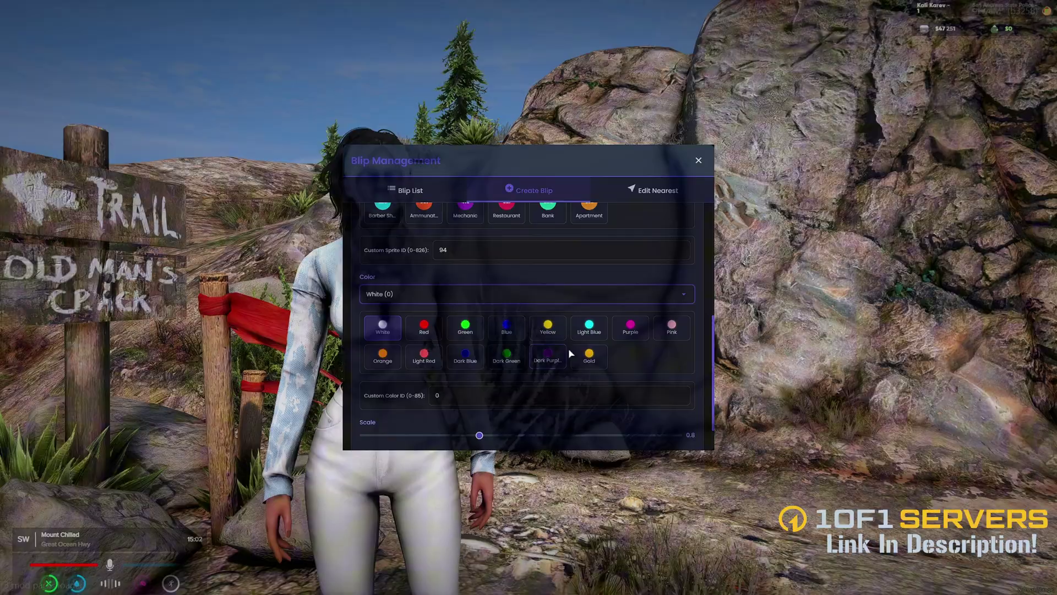
pyautogui.click(466, 327)
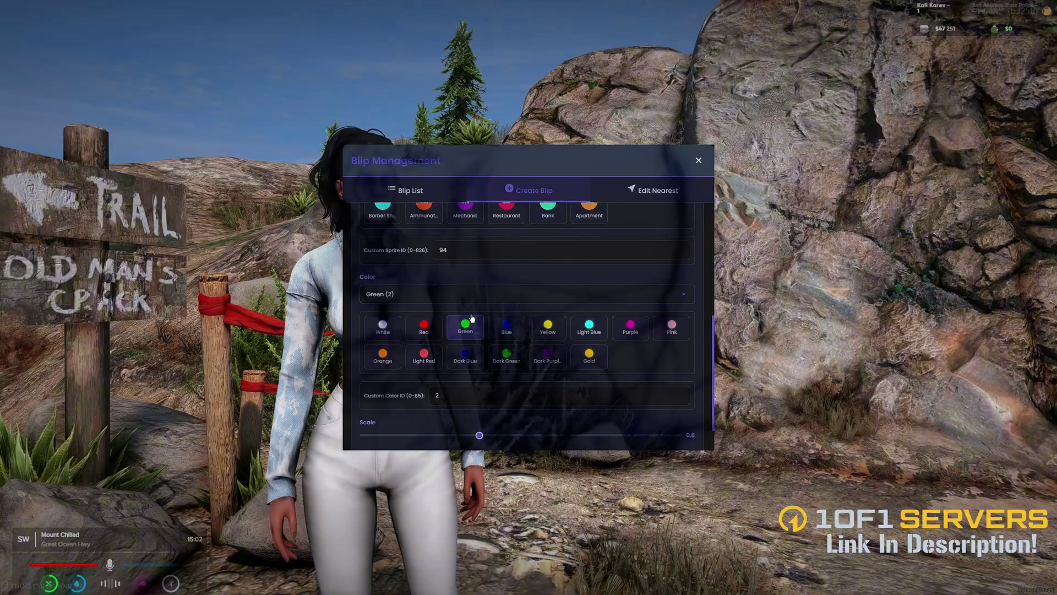
pyautogui.scroll(-1, 463, 336)
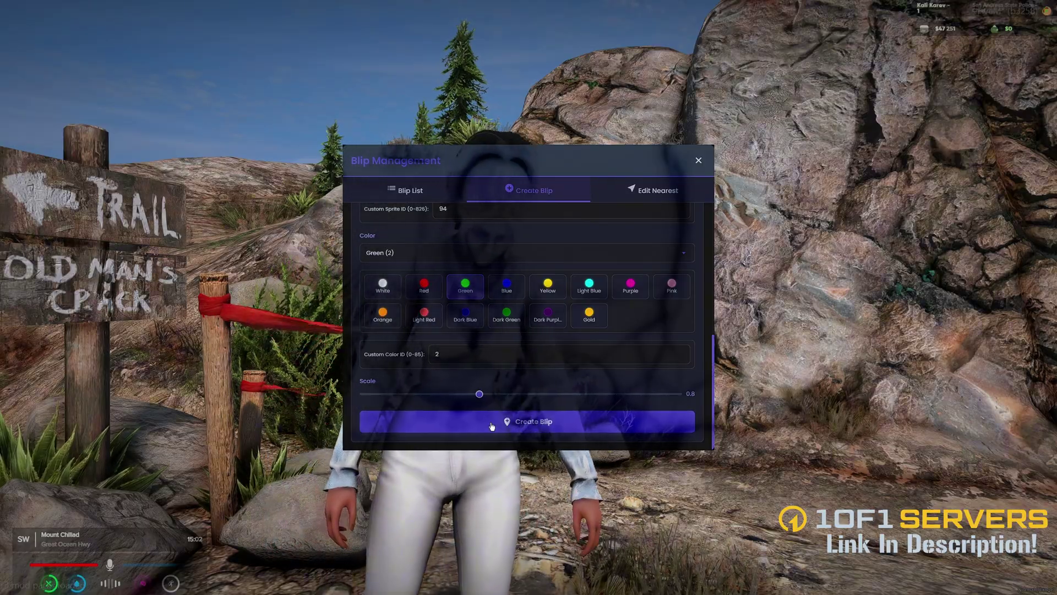
# Step: Create the Sky Diving blip and find the green parachute at Mount Chiliad on the pause map
pyautogui.click(491, 424)
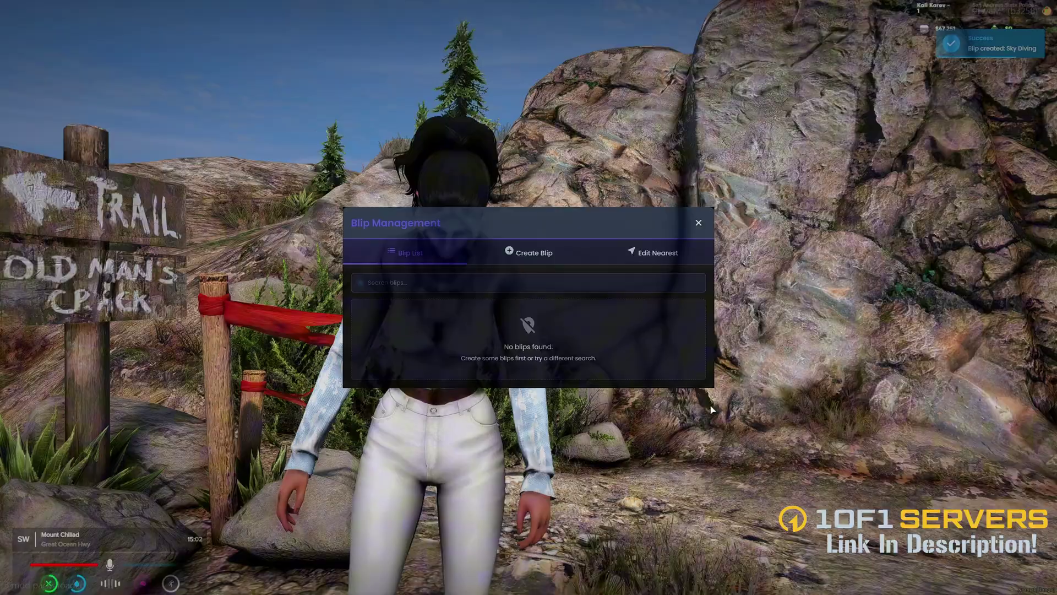
pyautogui.press('Escape')
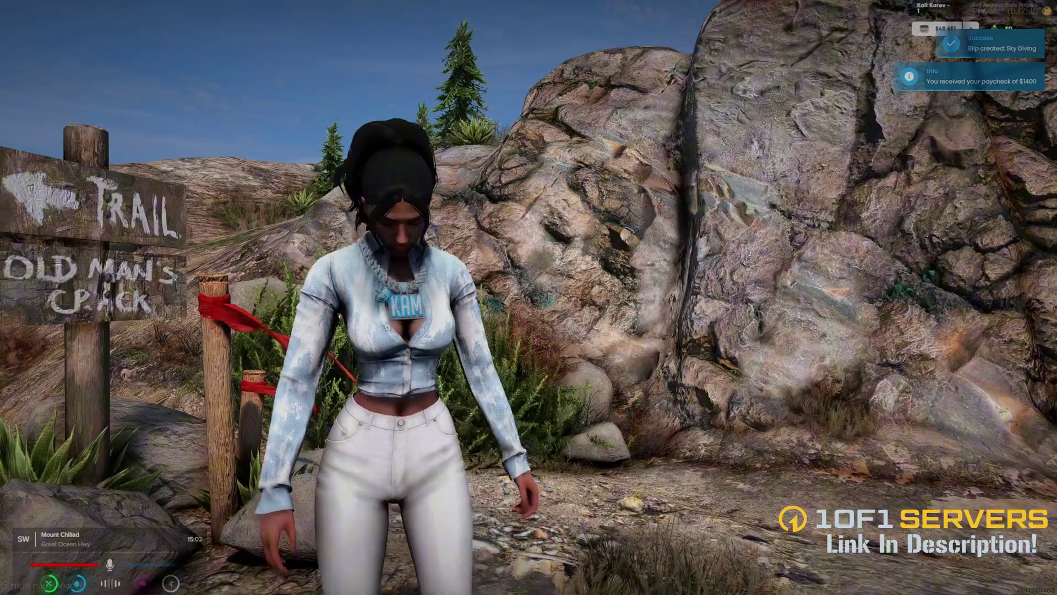
pyautogui.press('Escape')
pyautogui.click(616, 428)
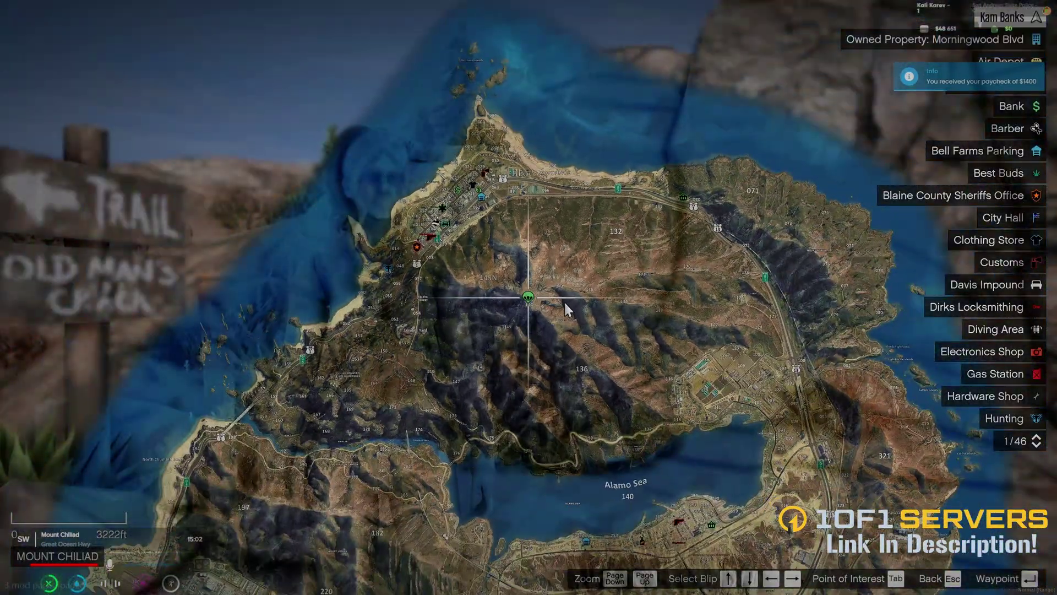
pyautogui.scroll(3, 566, 316)
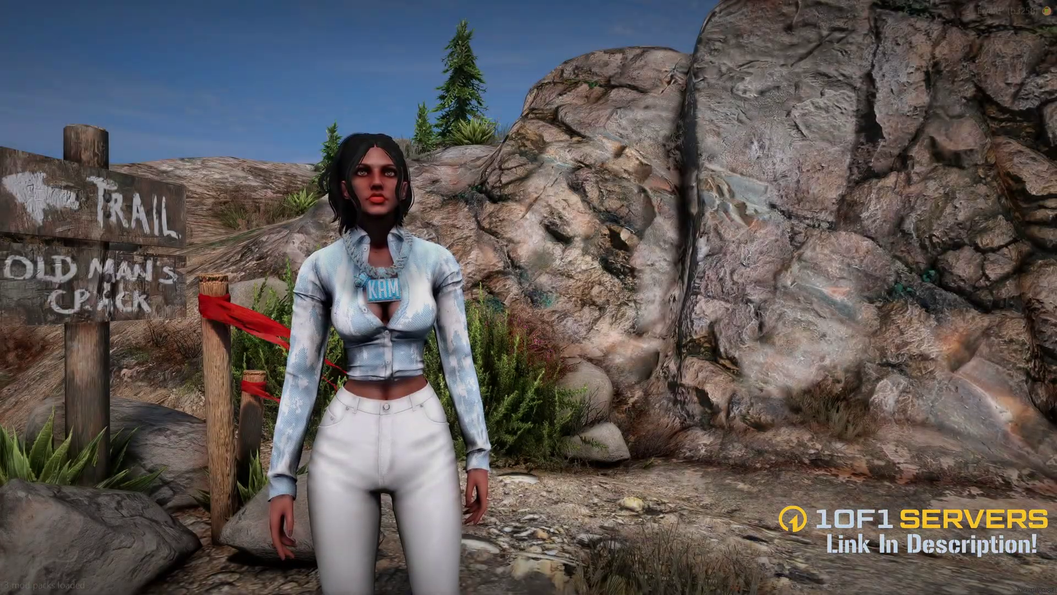
pyautogui.write('t/blips')
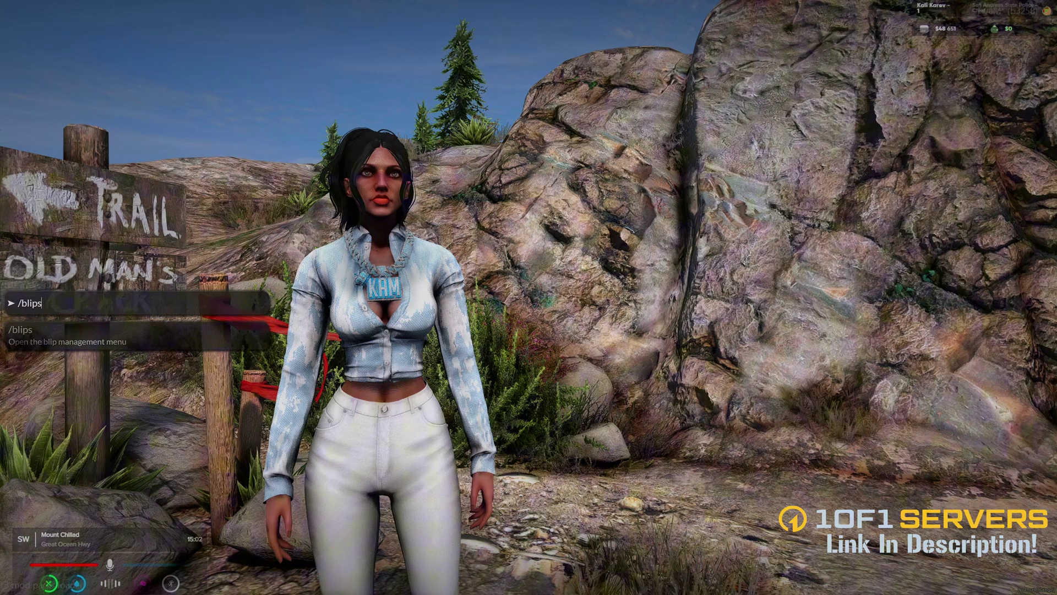
pyautogui.press('Return')
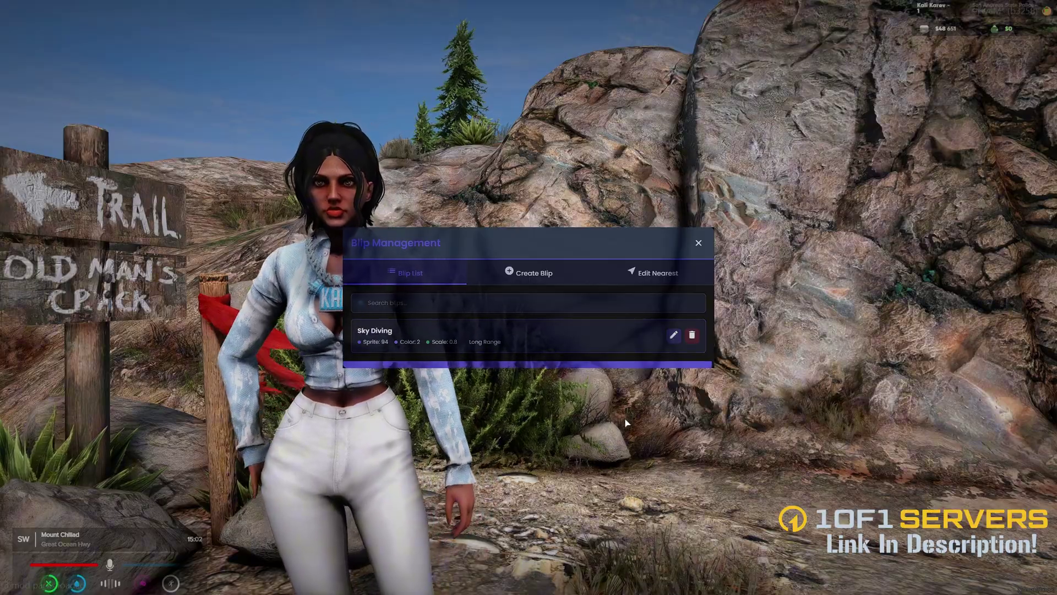
pyautogui.press('Escape')
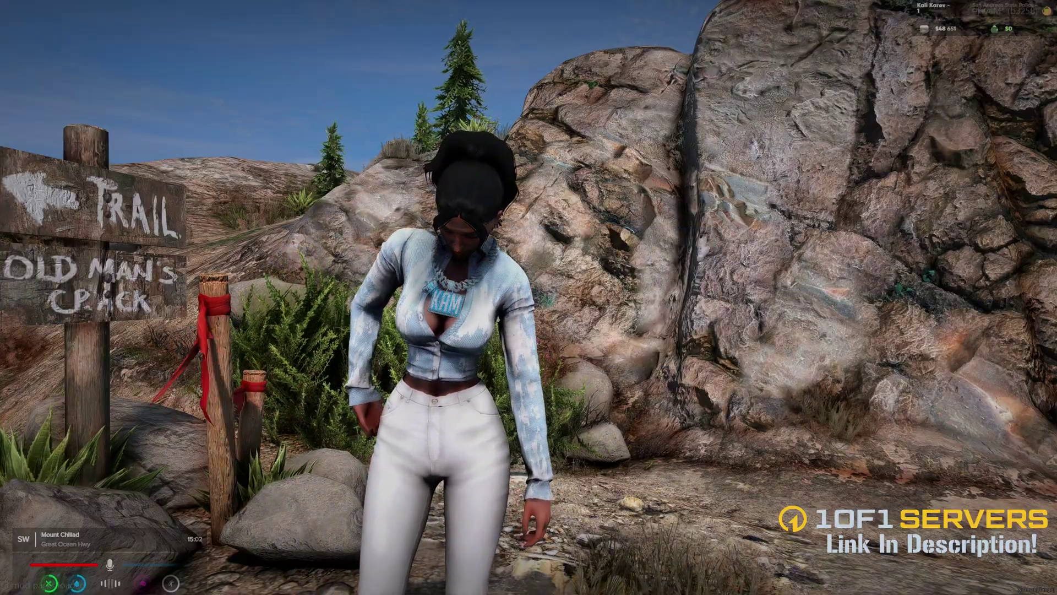
pyautogui.press('s')
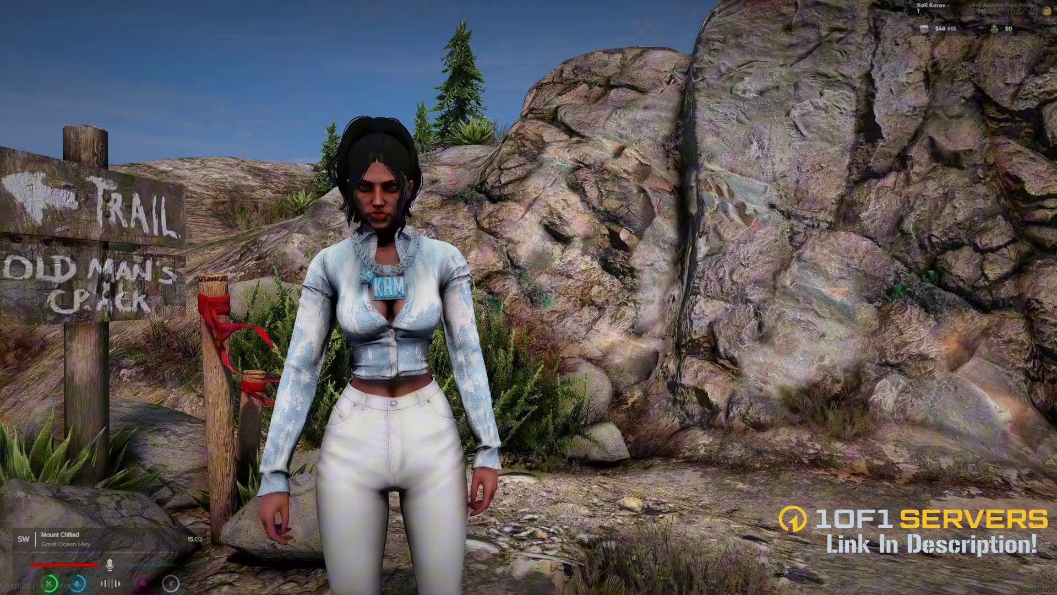